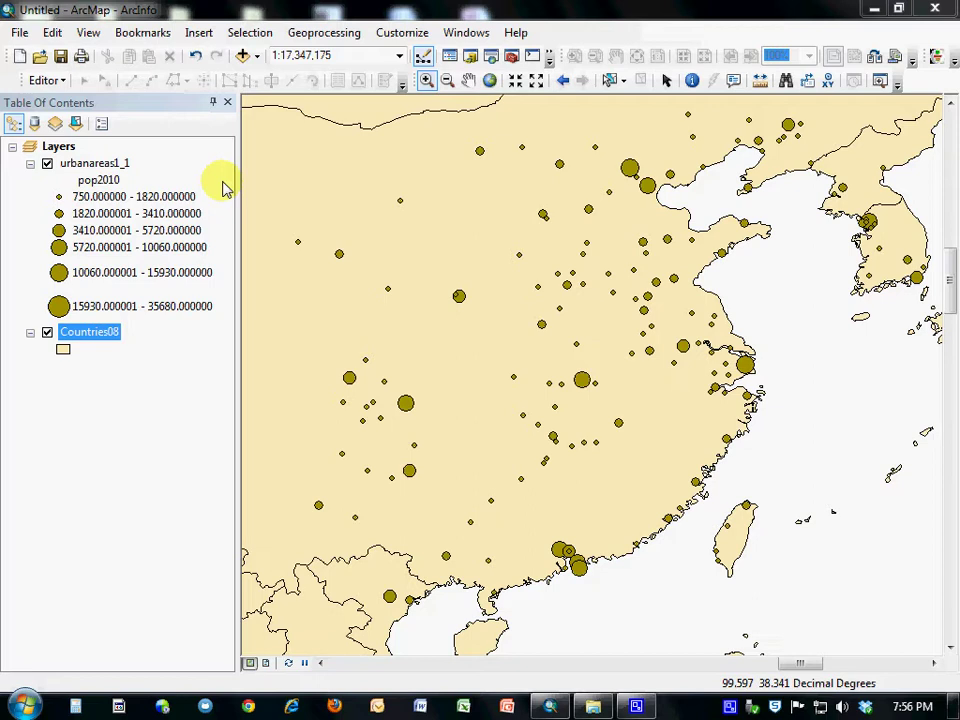
Step: Add urbanareas1_1.shp from the UrbanAreas folder as a second city layer
{"action": "left_click", "coordinate": [256, 58]}
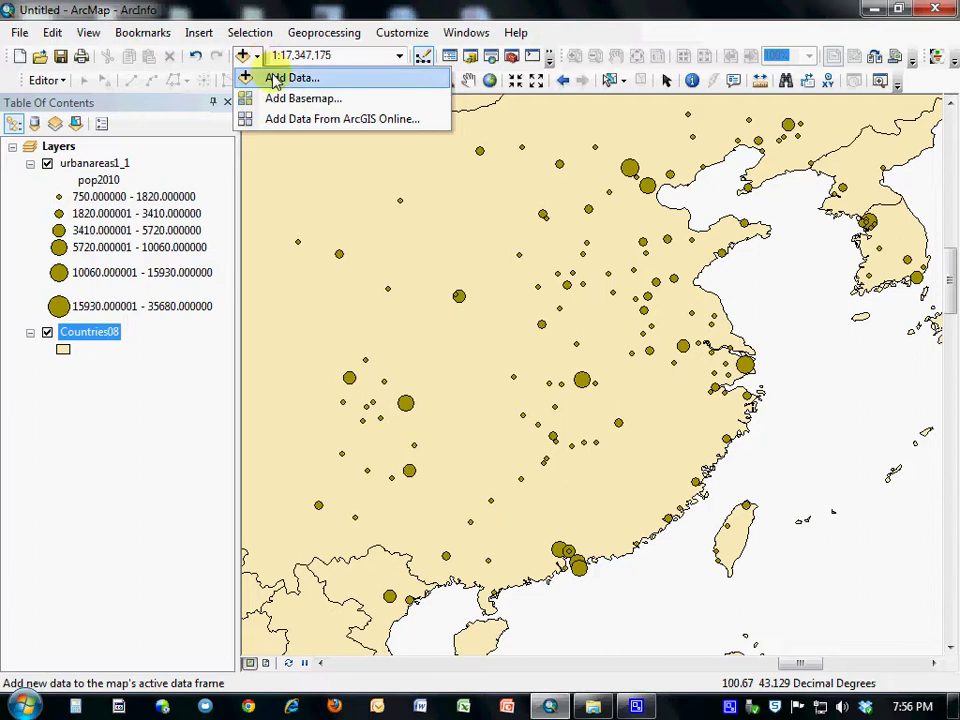
{"action": "left_click", "coordinate": [272, 79]}
{"action": "left_click", "coordinate": [318, 272]}
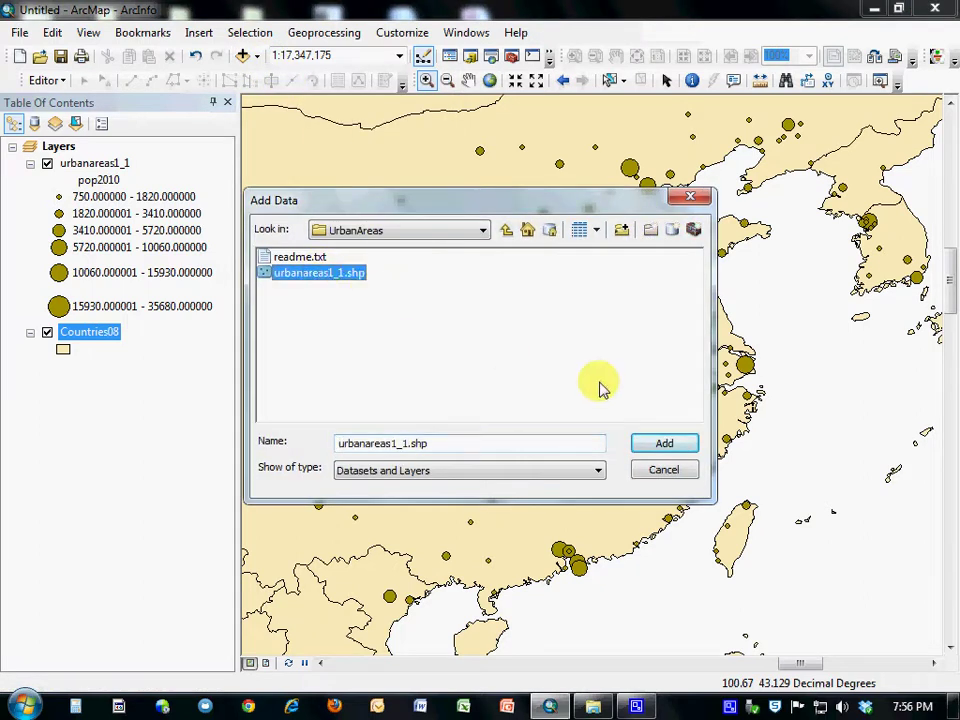
{"action": "left_click", "coordinate": [665, 444]}
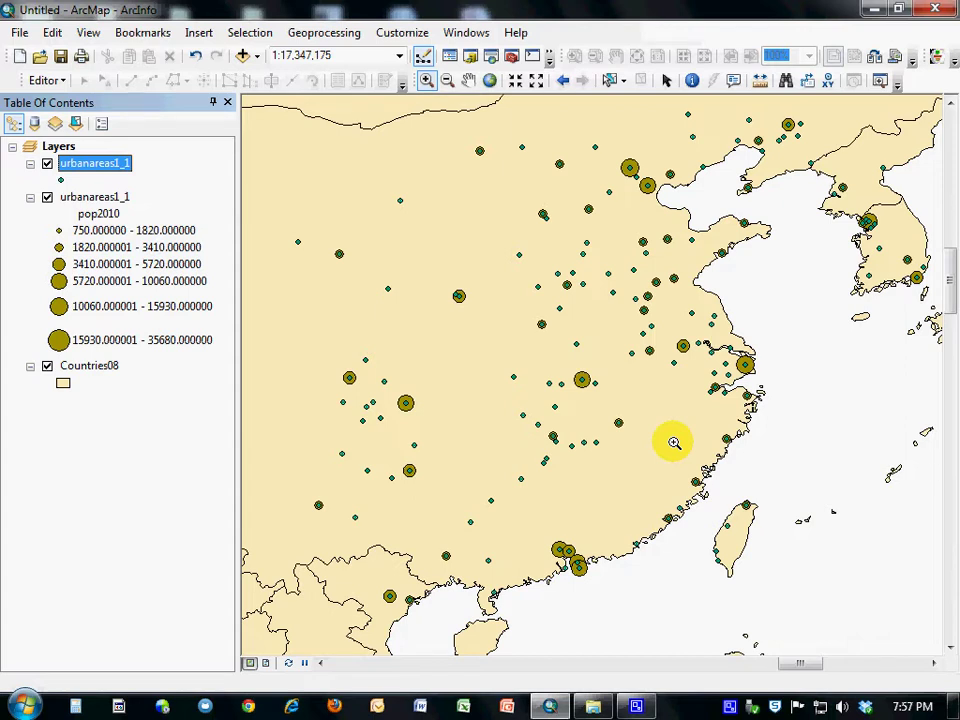
Step: Give the new layer Quantities > Graduated symbols by pop2050 with 6 classes
{"action": "right_click", "coordinate": [98, 168]}
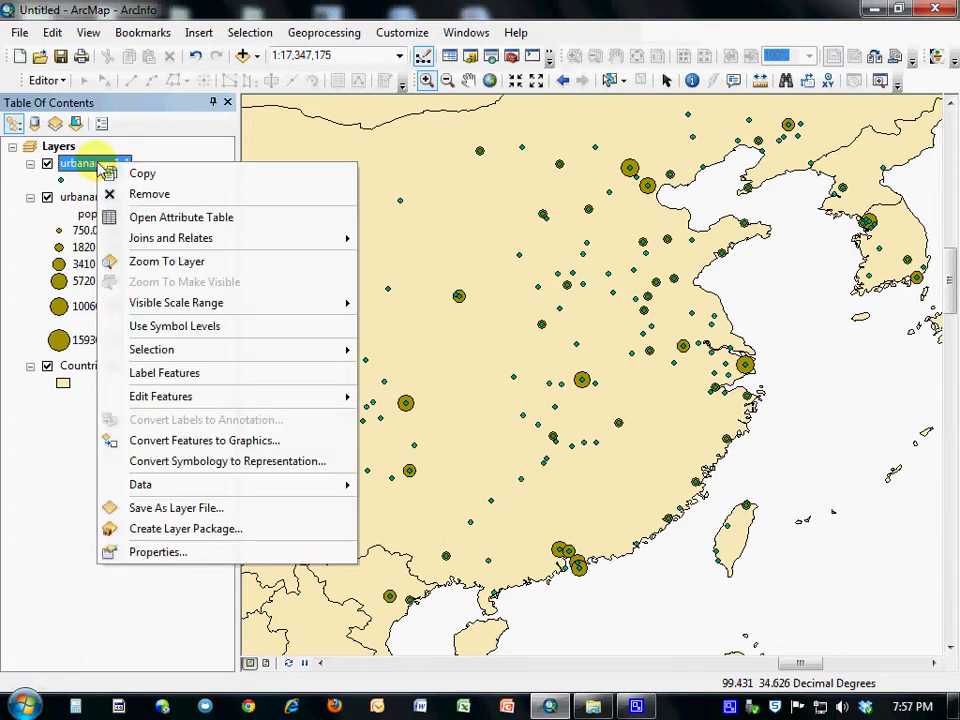
{"action": "left_click", "coordinate": [160, 553]}
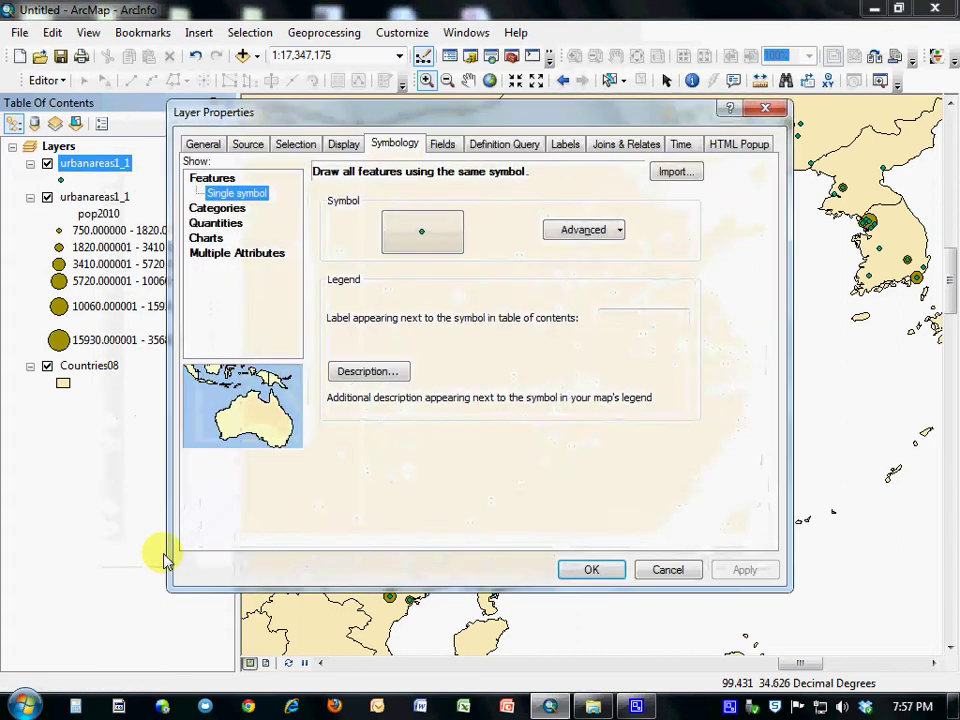
{"action": "left_click", "coordinate": [219, 223]}
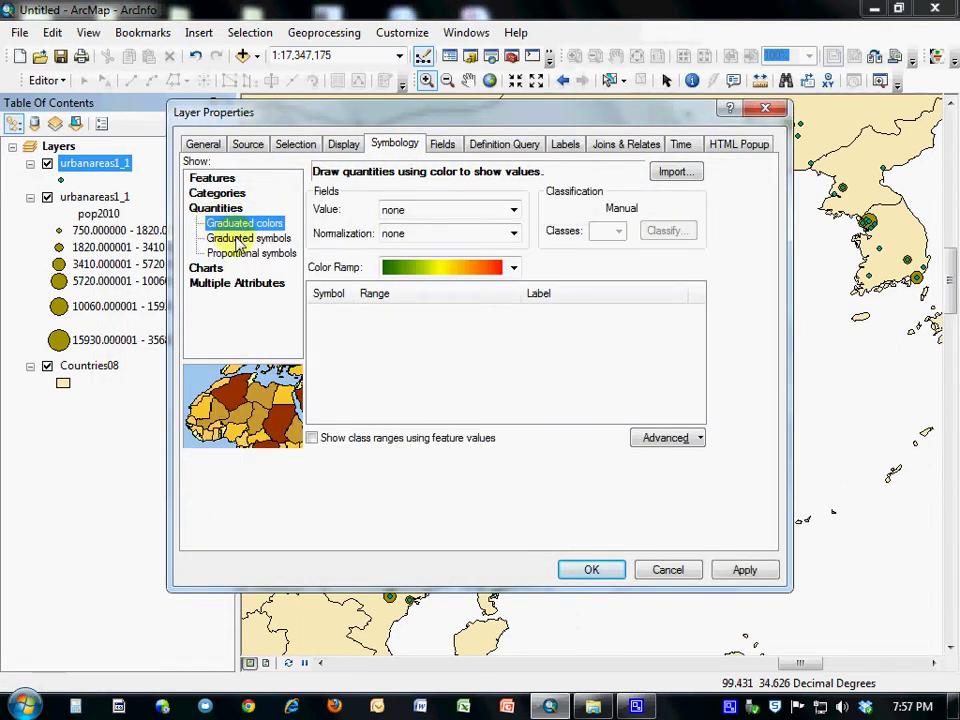
{"action": "left_click", "coordinate": [240, 240]}
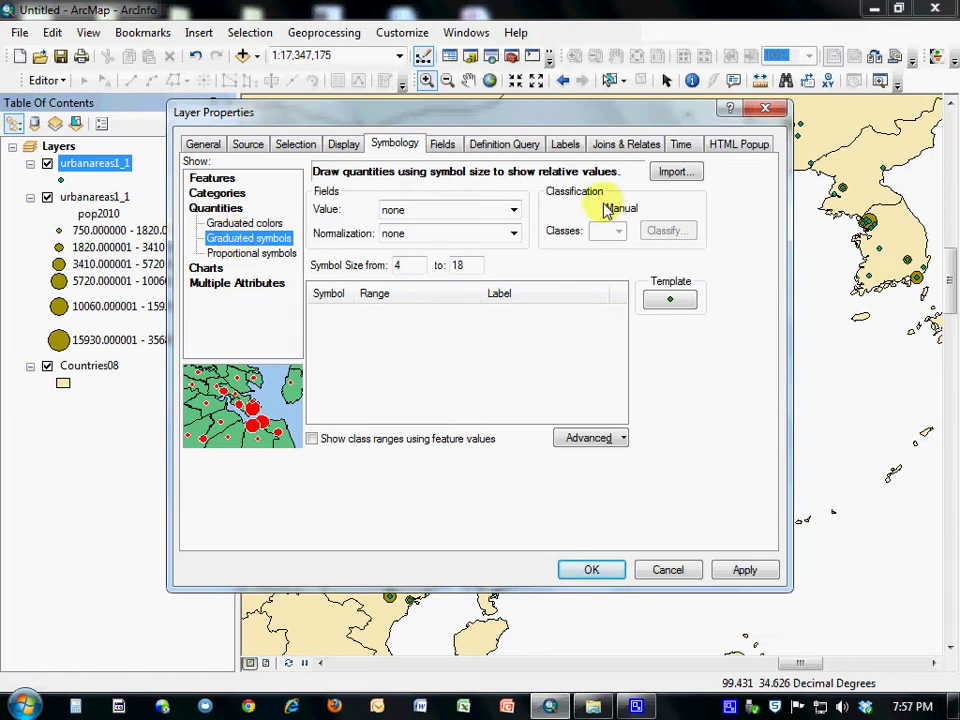
{"action": "left_click", "coordinate": [513, 210]}
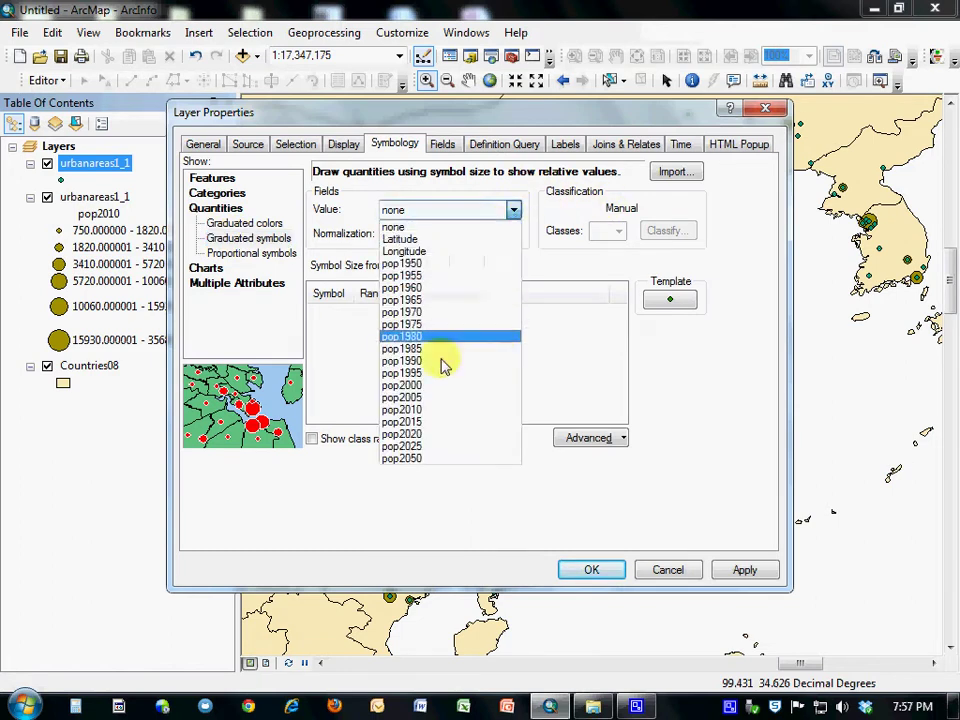
{"action": "left_click", "coordinate": [416, 459]}
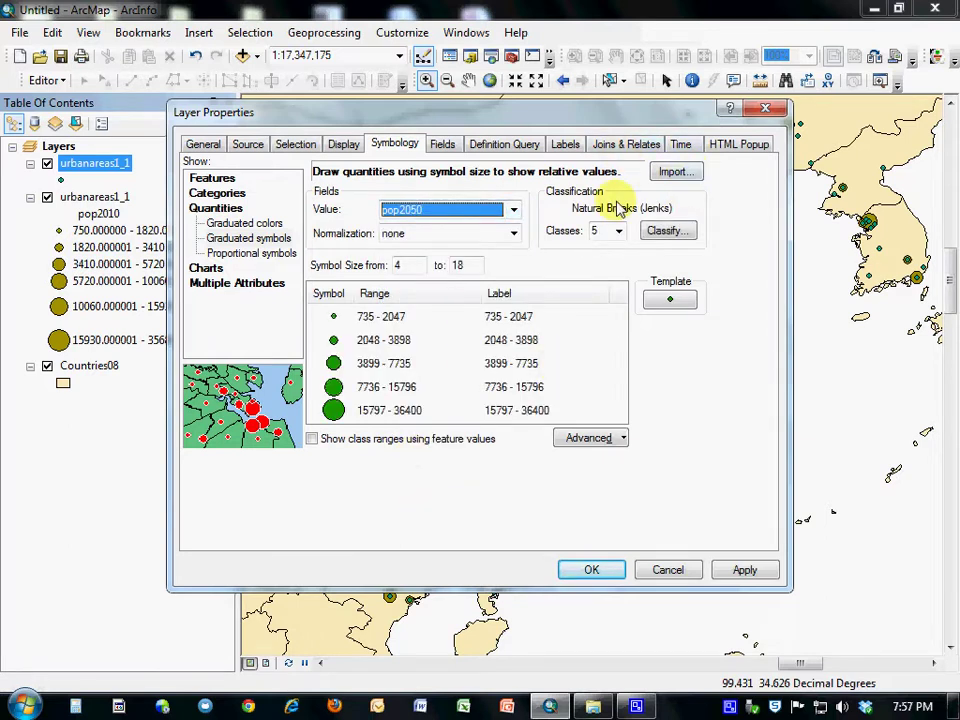
{"action": "left_click", "coordinate": [618, 230]}
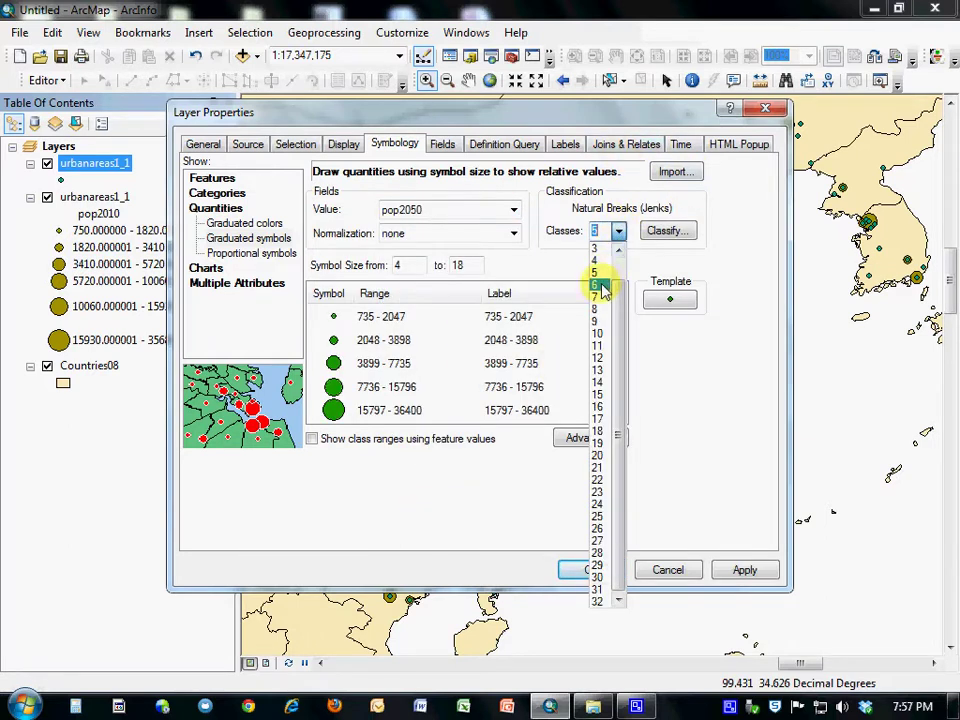
{"action": "left_click", "coordinate": [600, 285]}
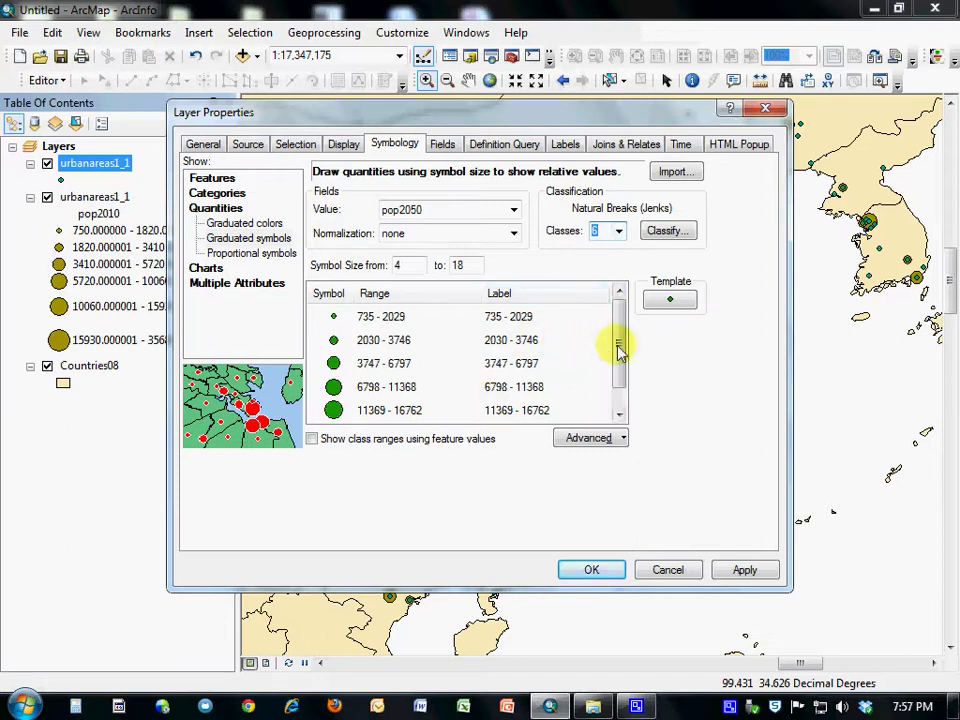
{"action": "left_click_drag", "start_coordinate": [619, 347], "coordinate": [619, 311]}
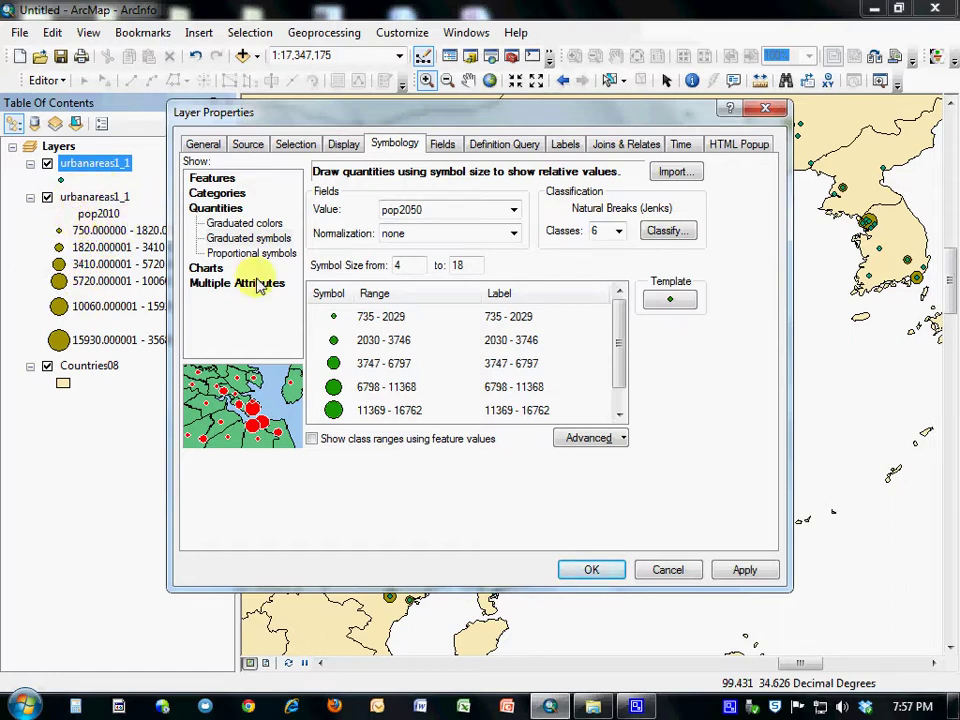
Step: Make the template marker hollow (No Color fill) with a Flame Red outline of size 2
{"action": "left_click", "coordinate": [672, 302]}
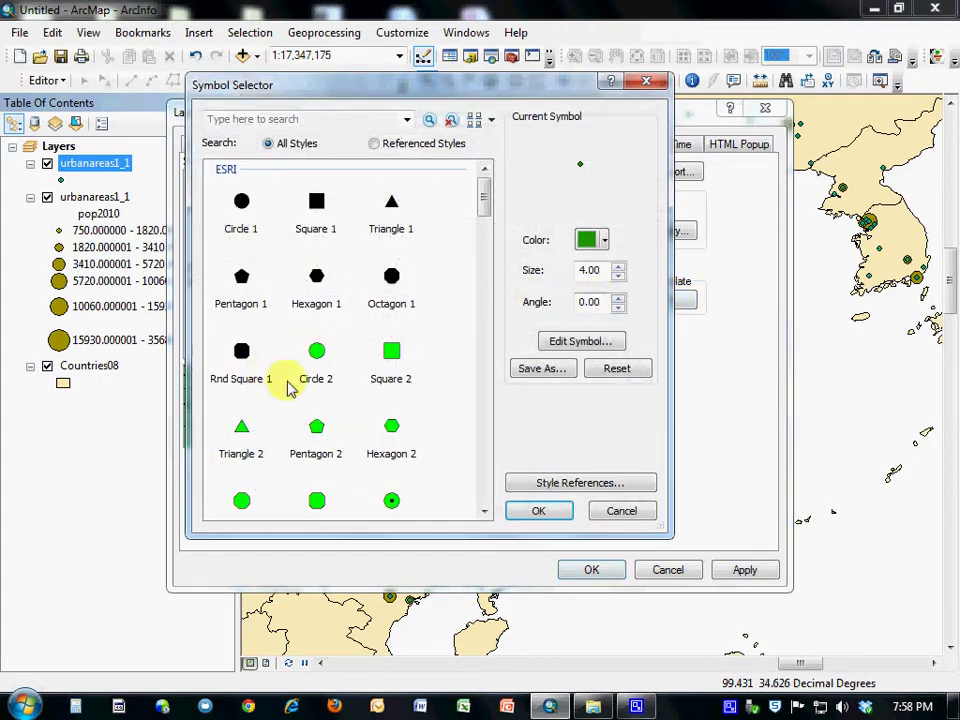
{"action": "left_click", "coordinate": [578, 342]}
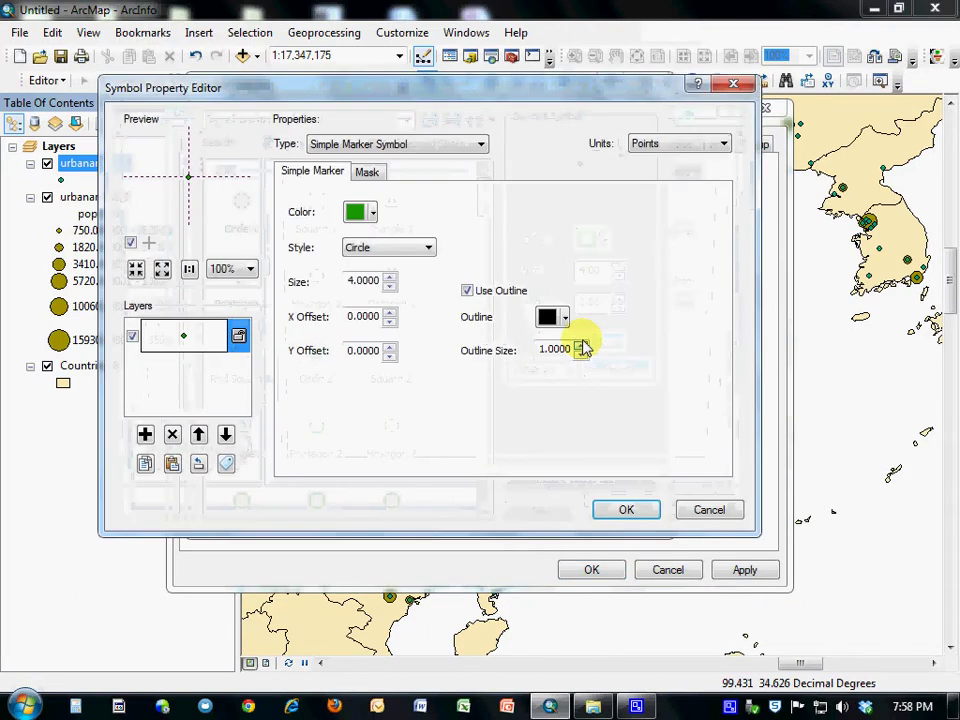
{"action": "left_click", "coordinate": [378, 215]}
{"action": "left_click", "coordinate": [395, 238]}
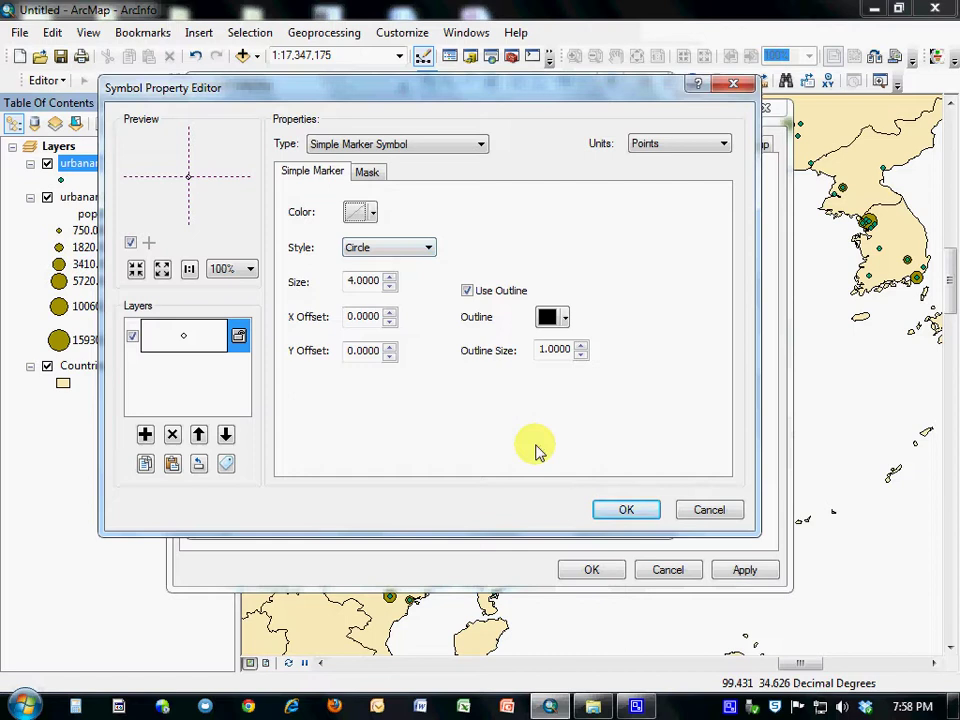
{"action": "left_click", "coordinate": [566, 318]}
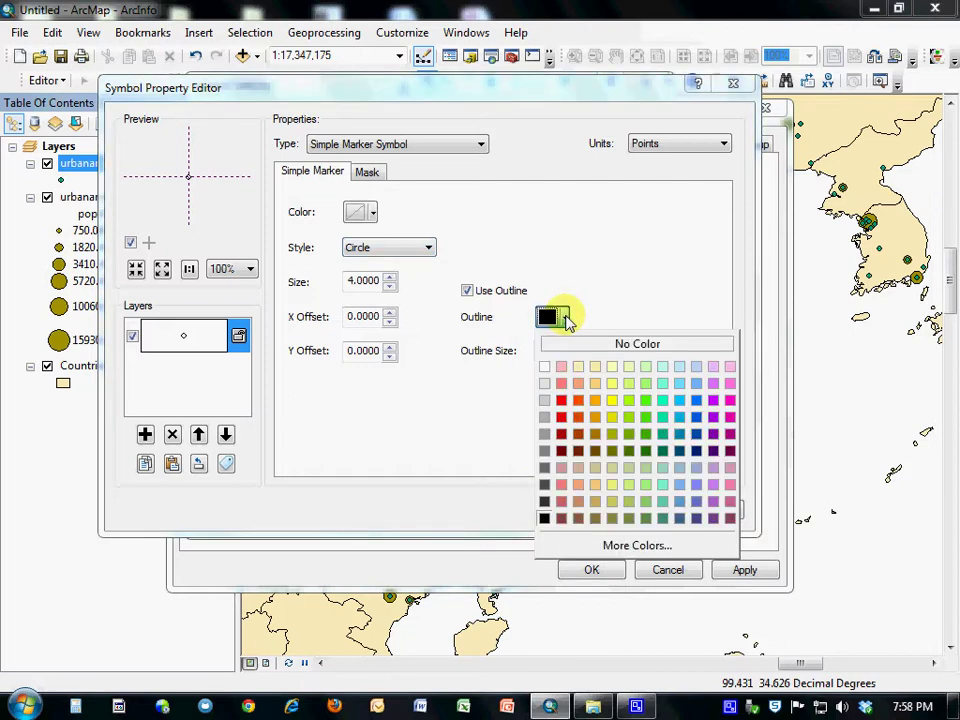
{"action": "left_click", "coordinate": [576, 420]}
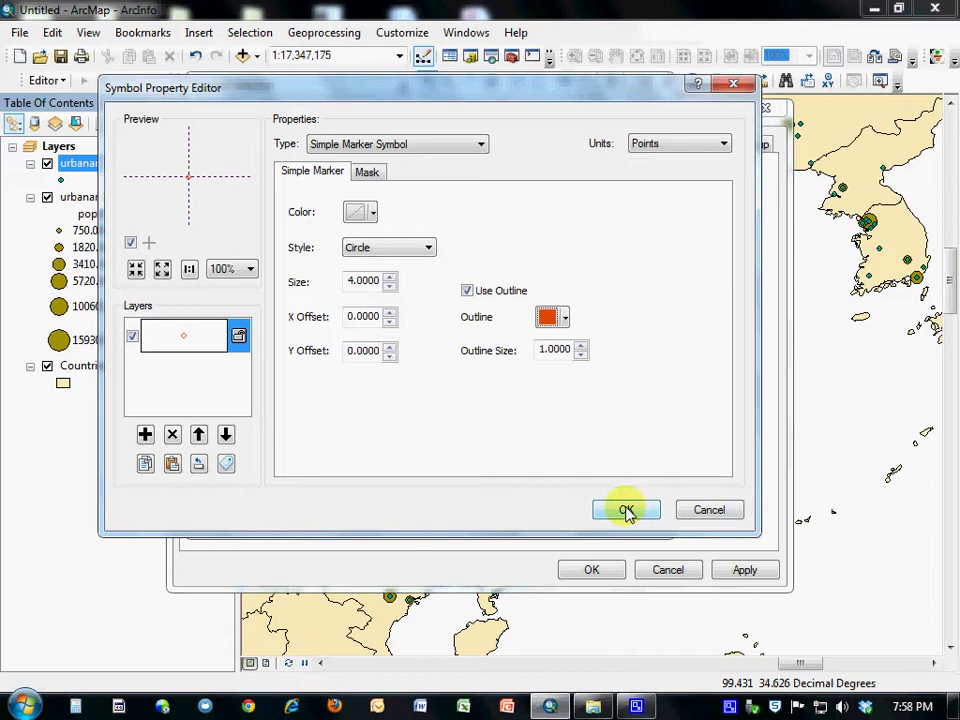
{"action": "left_click", "coordinate": [580, 345]}
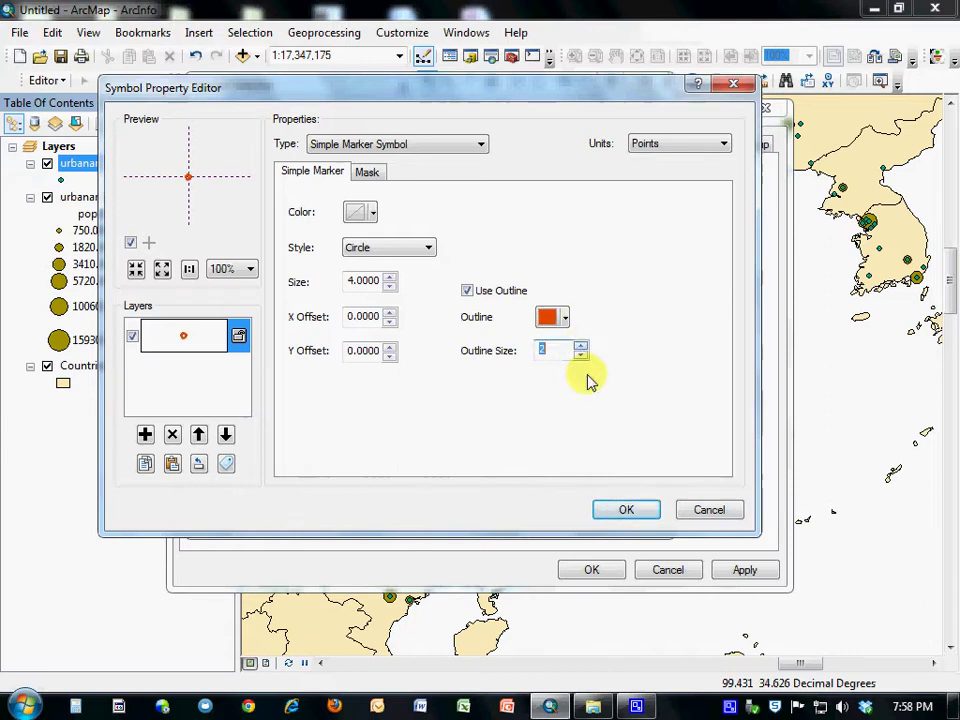
{"action": "left_click", "coordinate": [622, 510]}
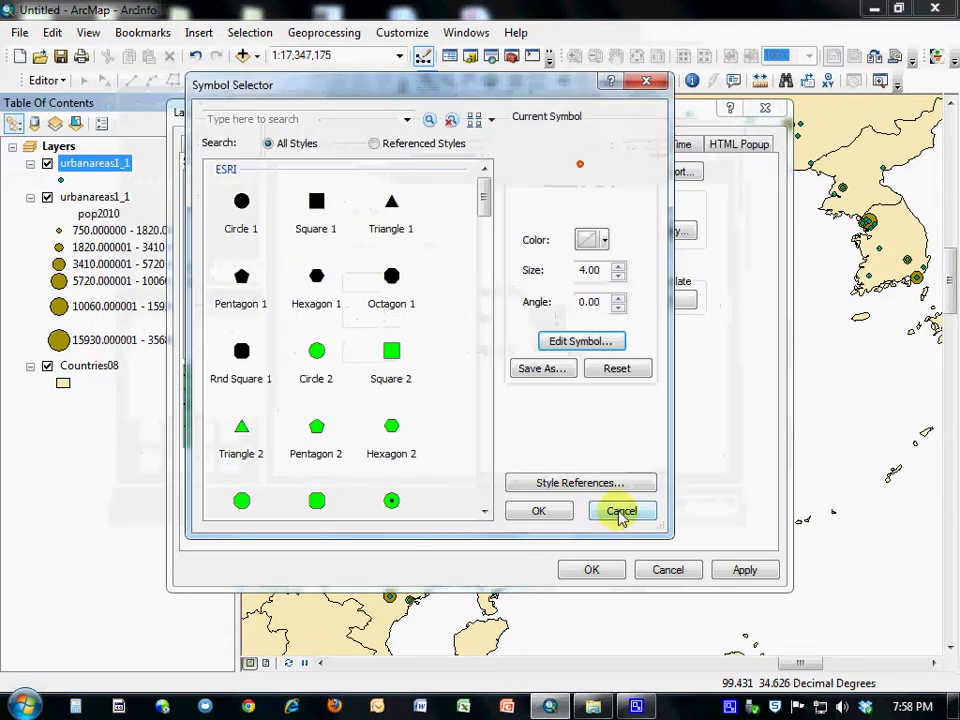
{"action": "left_click", "coordinate": [538, 510]}
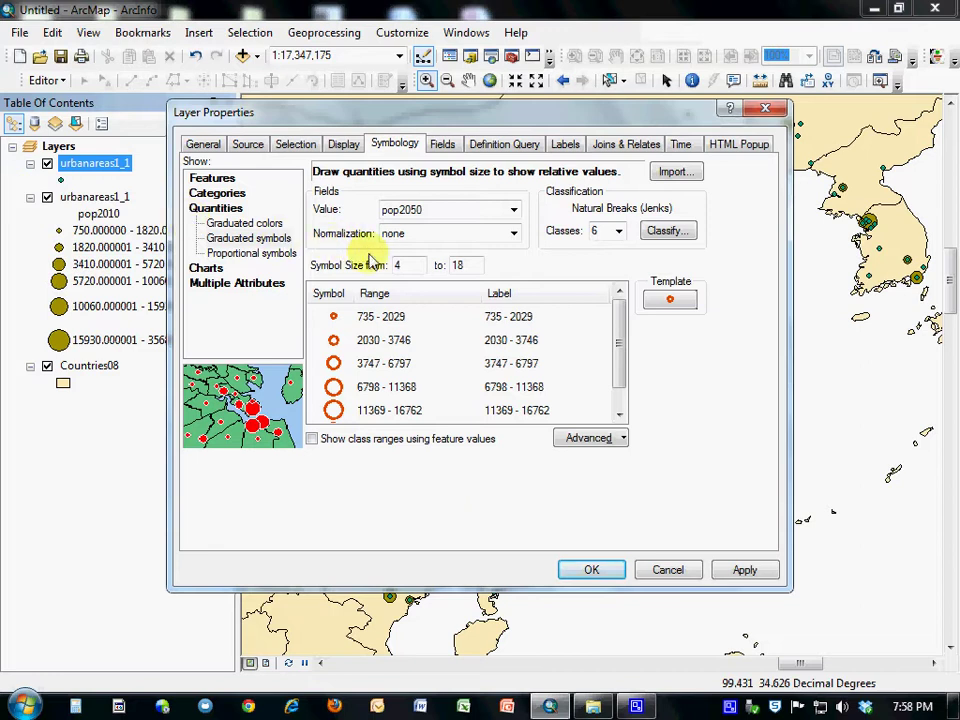
Step: Set the graduated symbol sizes from 5 to 20 and apply the symbology
{"action": "double_click", "coordinate": [396, 265]}
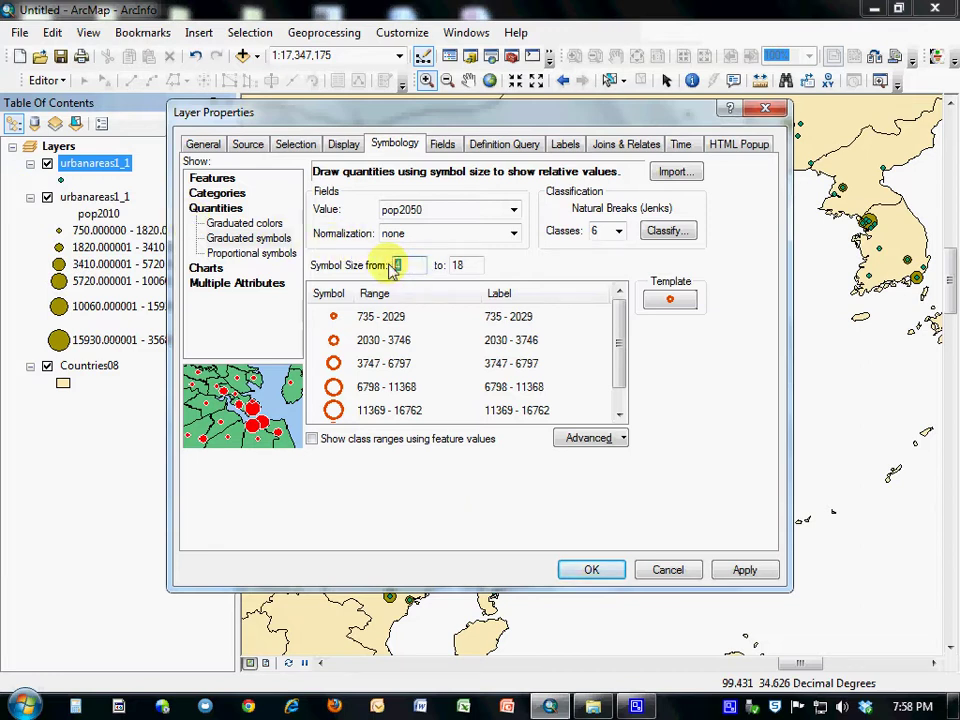
{"action": "type", "text": "5"}
{"action": "double_click", "coordinate": [458, 265]}
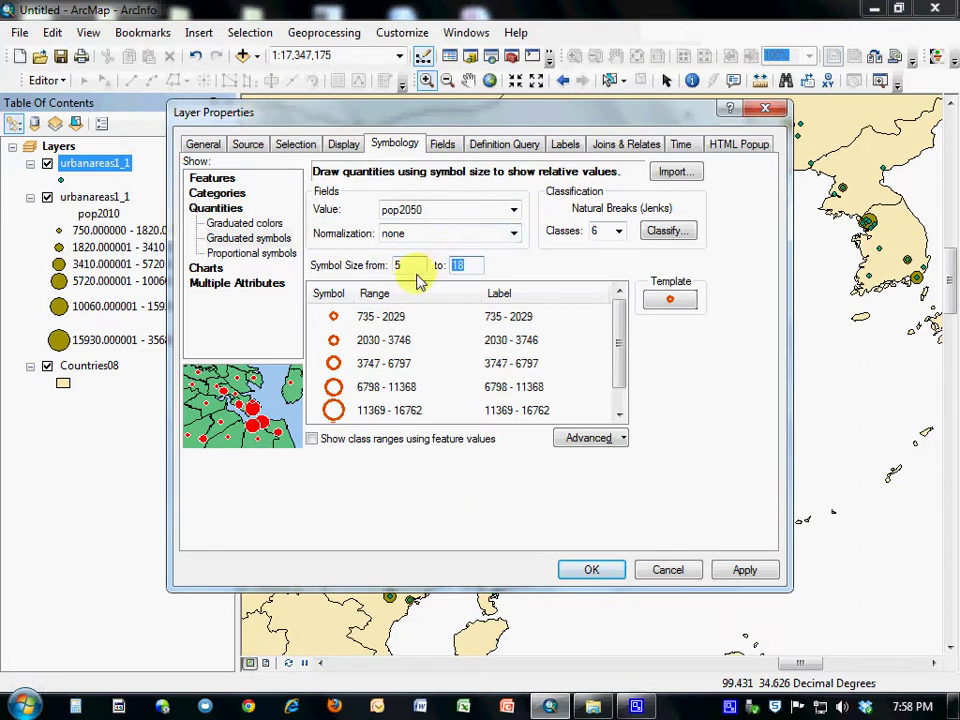
{"action": "type", "text": "20"}
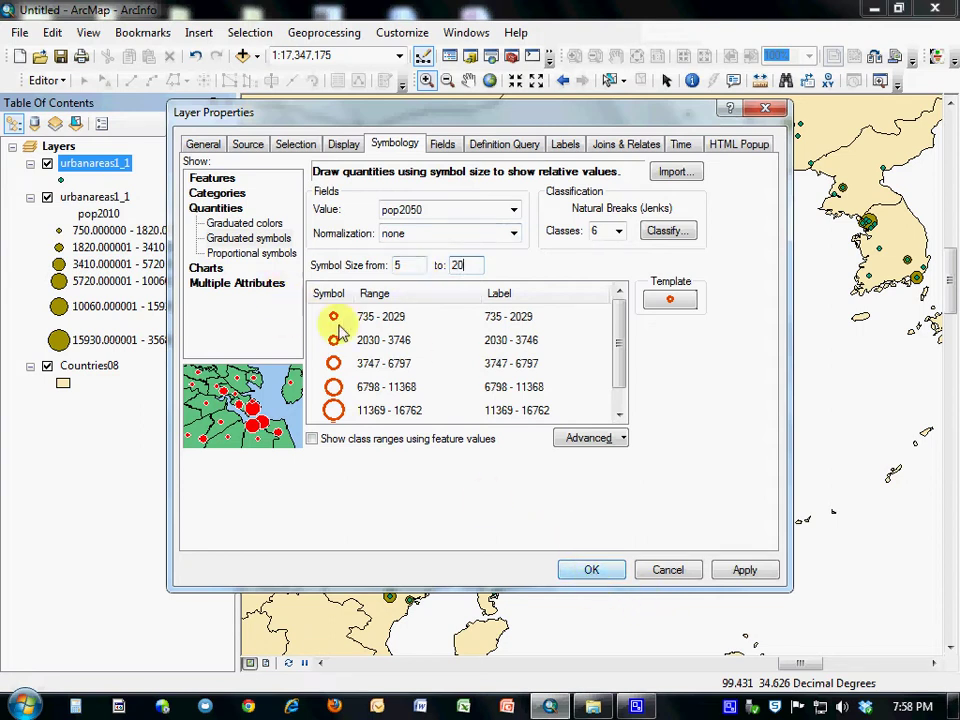
{"action": "left_click", "coordinate": [592, 572]}
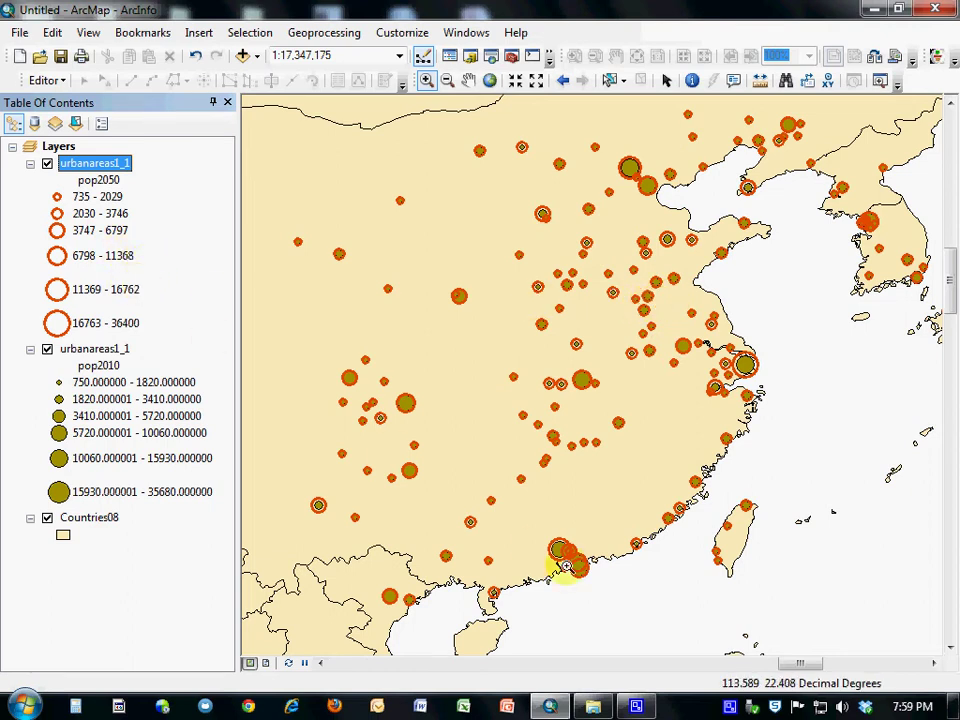
{"action": "left_click", "coordinate": [489, 81]}
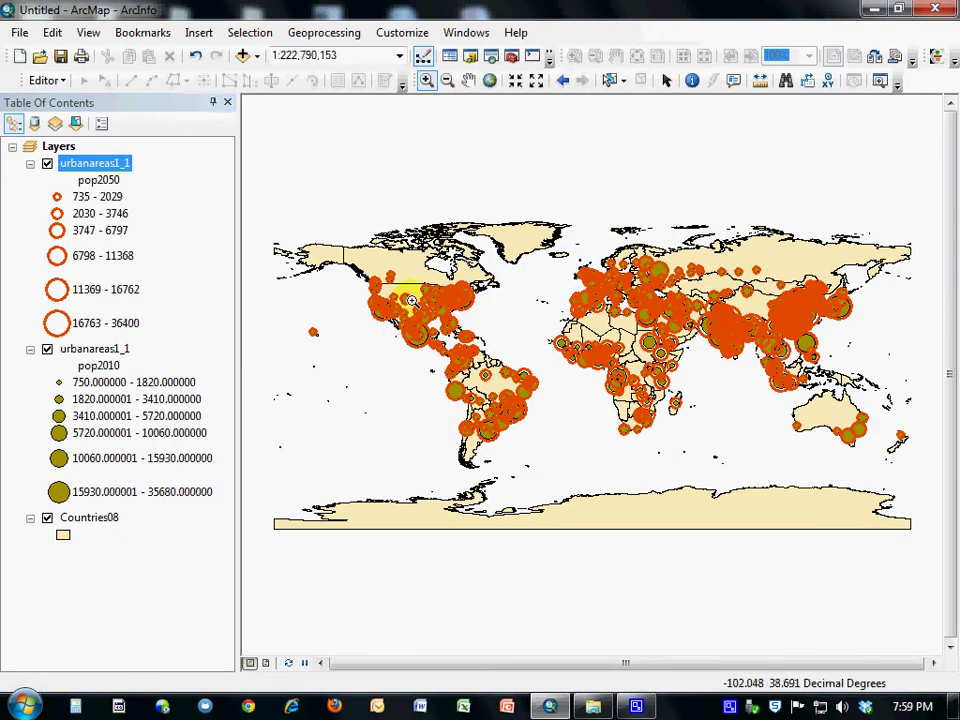
{"action": "left_click_drag", "start_coordinate": [392, 311], "coordinate": [441, 381]}
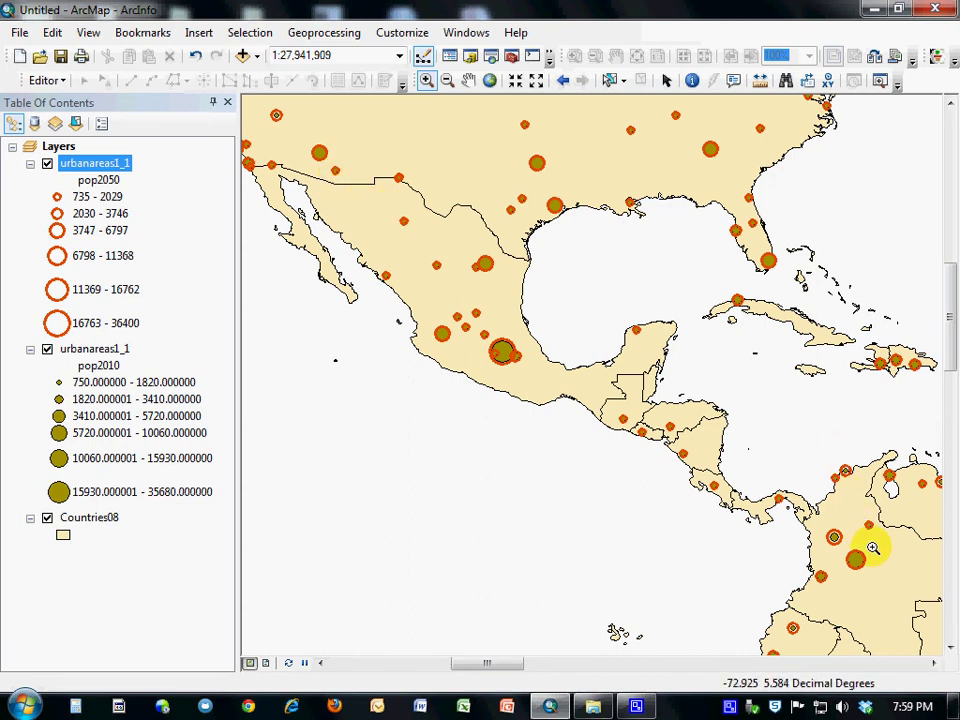
{"action": "left_click", "coordinate": [565, 82]}
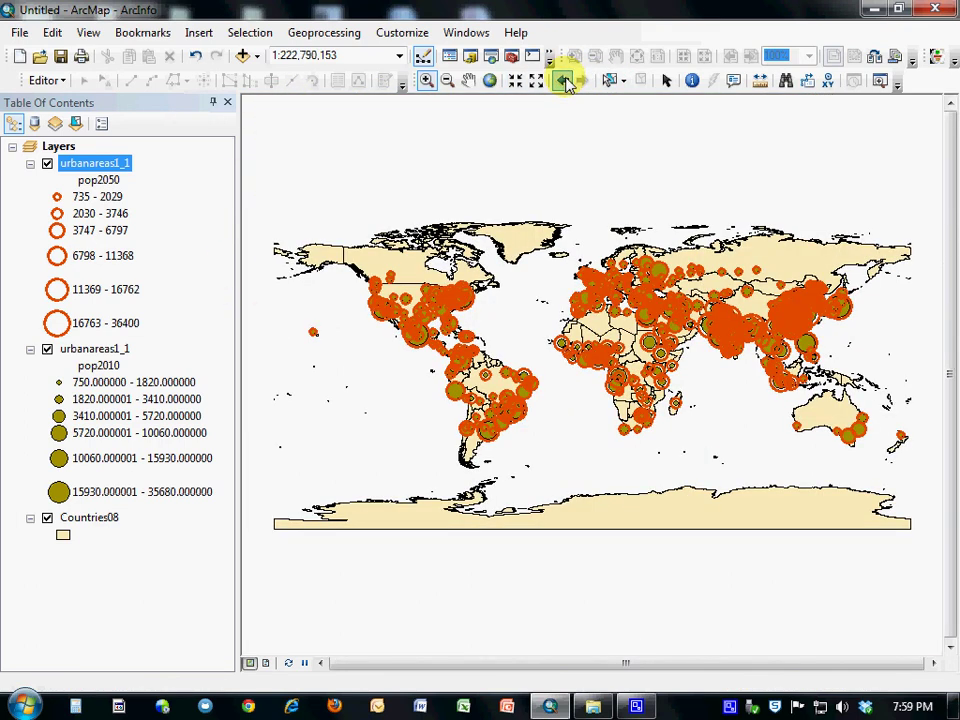
{"action": "left_click", "coordinate": [565, 82]}
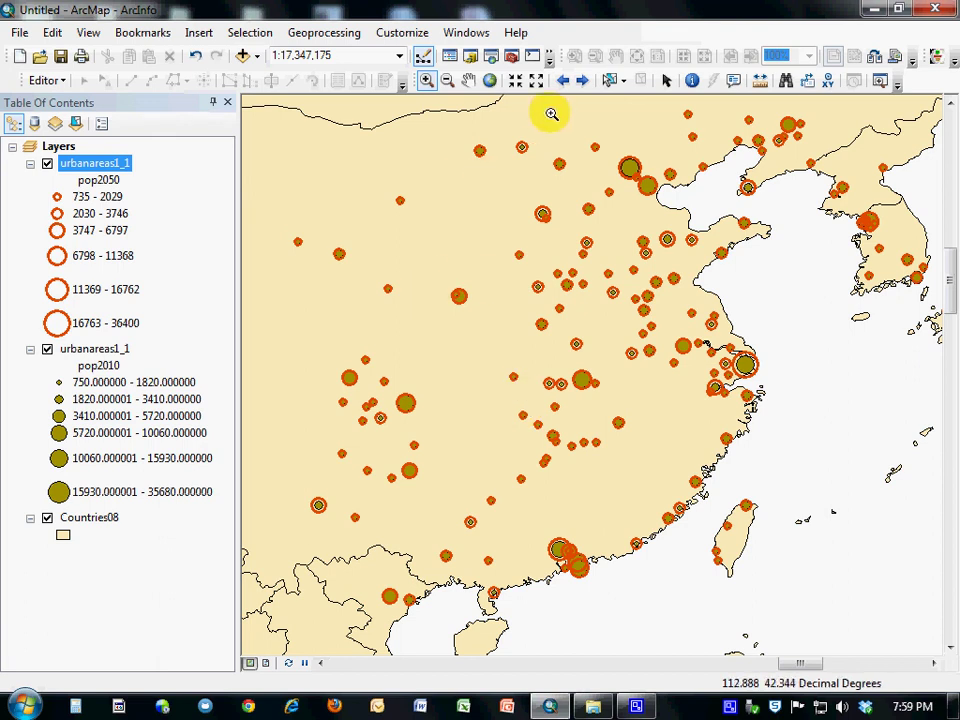
Step: Pan the map west from China to center on India and Bangladesh
{"action": "left_click", "coordinate": [468, 80]}
{"action": "left_click_drag", "start_coordinate": [388, 489], "coordinate": [694, 286]}
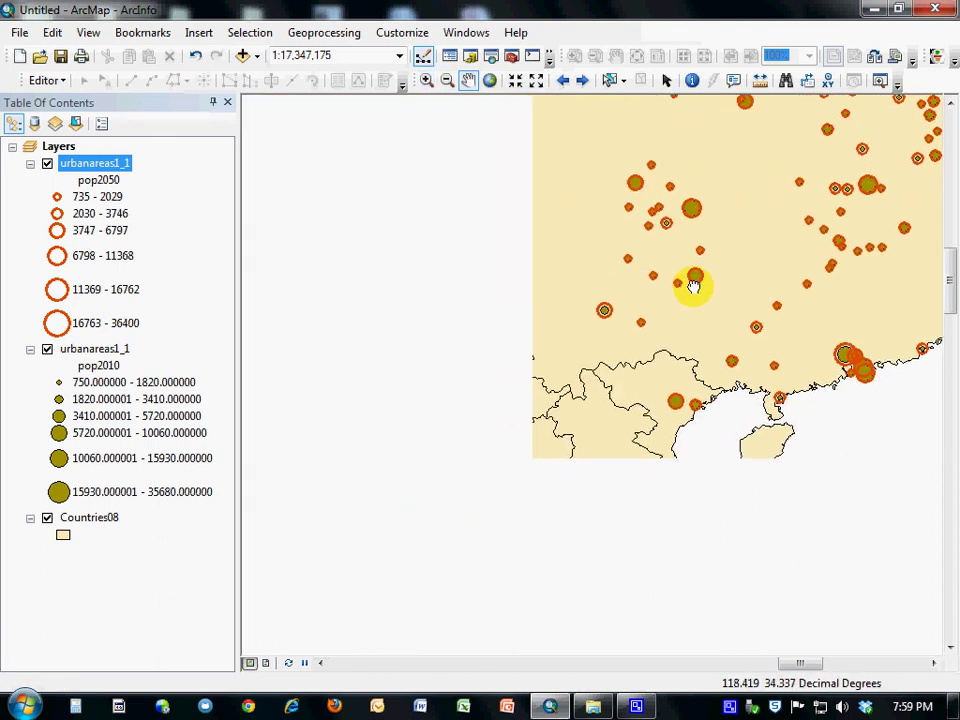
{"action": "left_click_drag", "start_coordinate": [609, 489], "coordinate": [796, 513]}
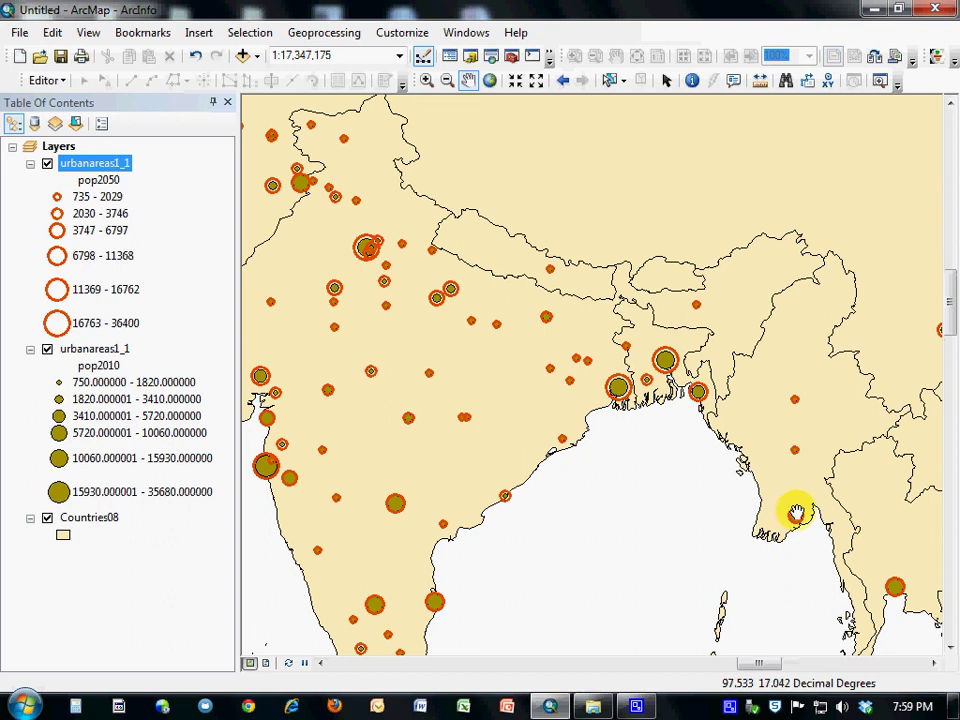
{"action": "left_click_drag", "start_coordinate": [606, 521], "coordinate": [704, 525]}
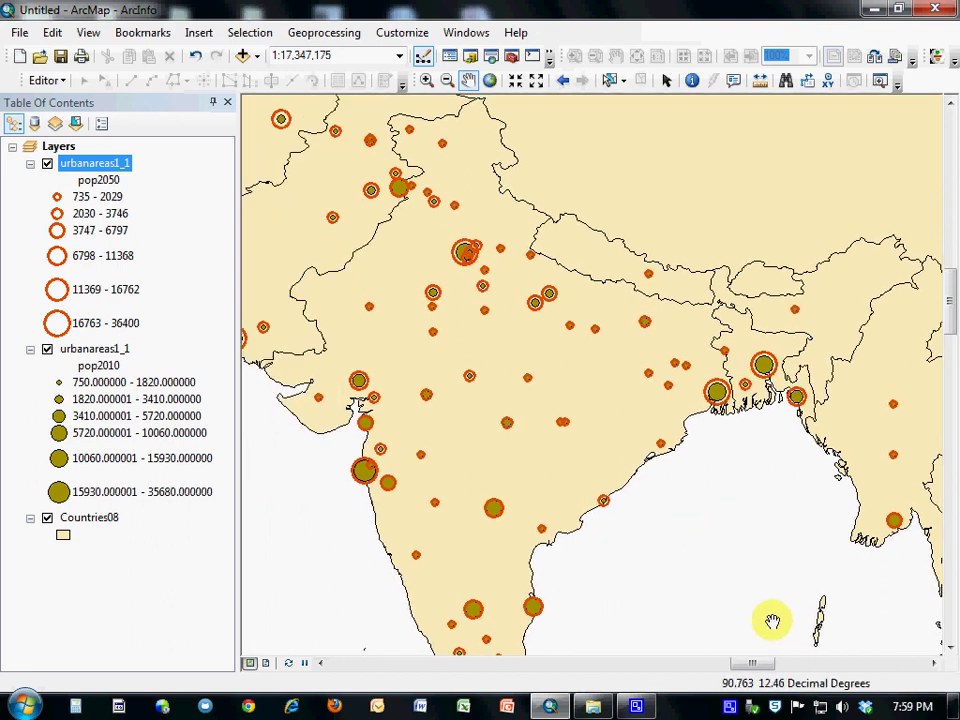